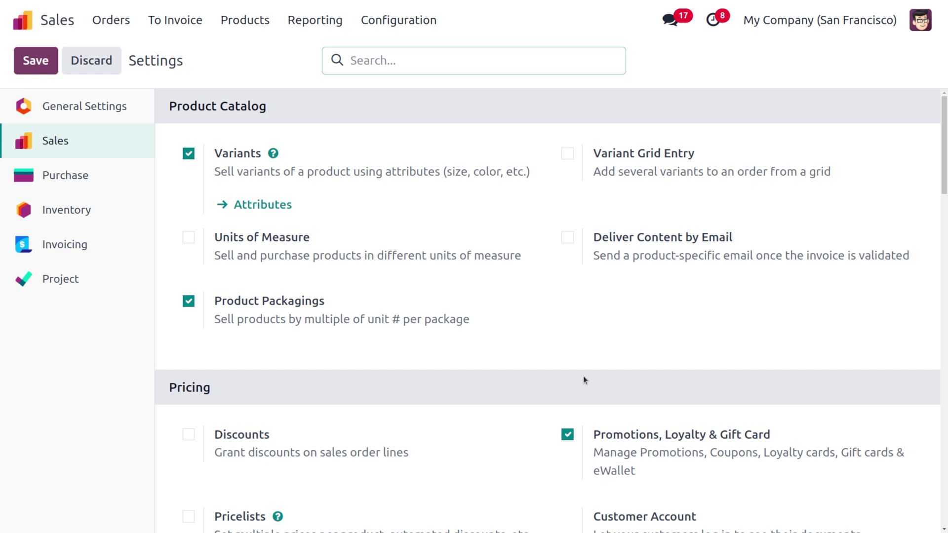
Open the Free shipping coupon program from the discount and loyalty programs.
{"action": "left_click", "coordinate": [224, 25]}
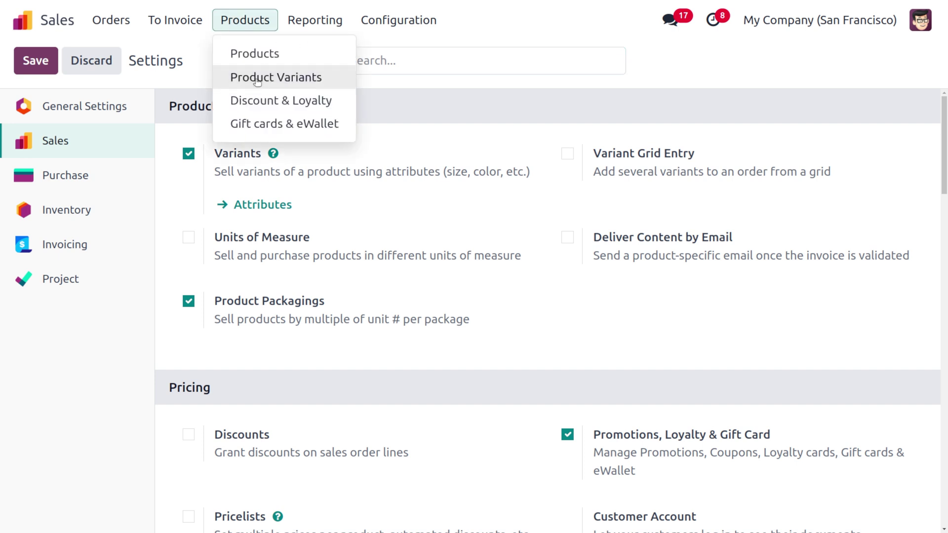
{"action": "left_click", "coordinate": [267, 101]}
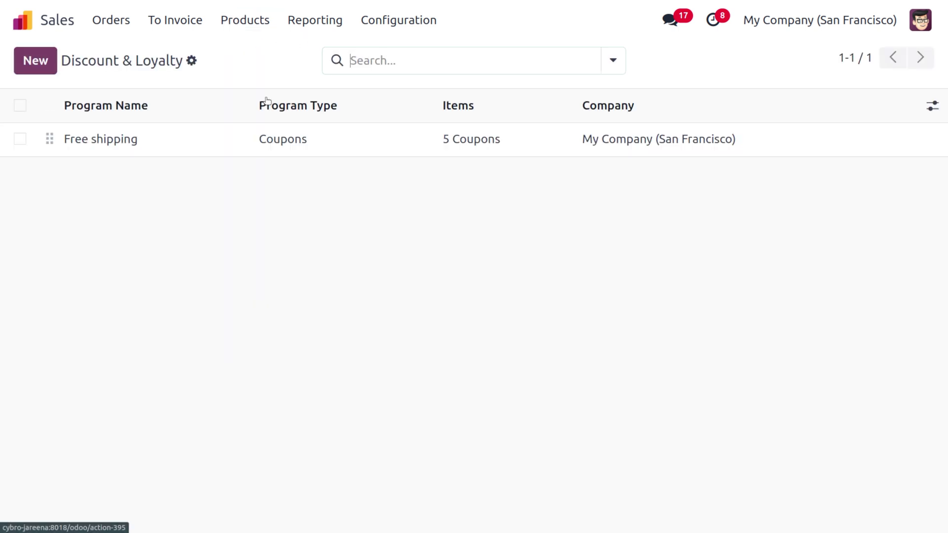
{"action": "left_click", "coordinate": [152, 144]}
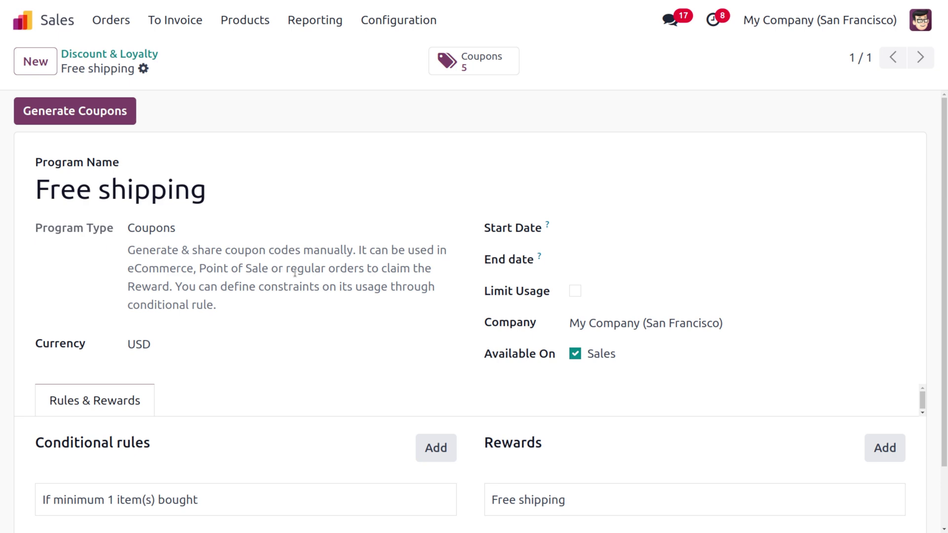
Examine the settings of the program's conditional rule and its Free shipping reward without changing them.
{"action": "scroll", "coordinate": [294, 273], "scroll_direction": "down", "scroll_amount": 2}
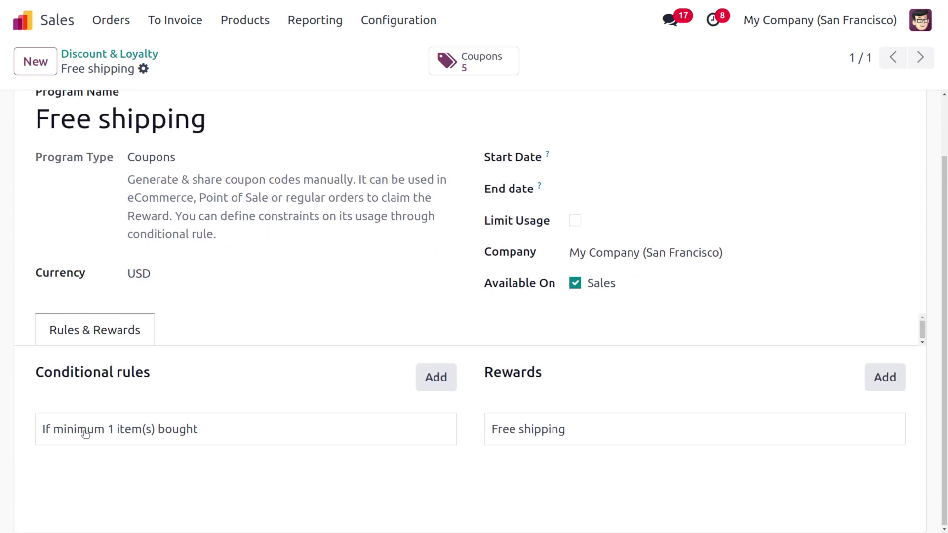
{"action": "left_click", "coordinate": [198, 434]}
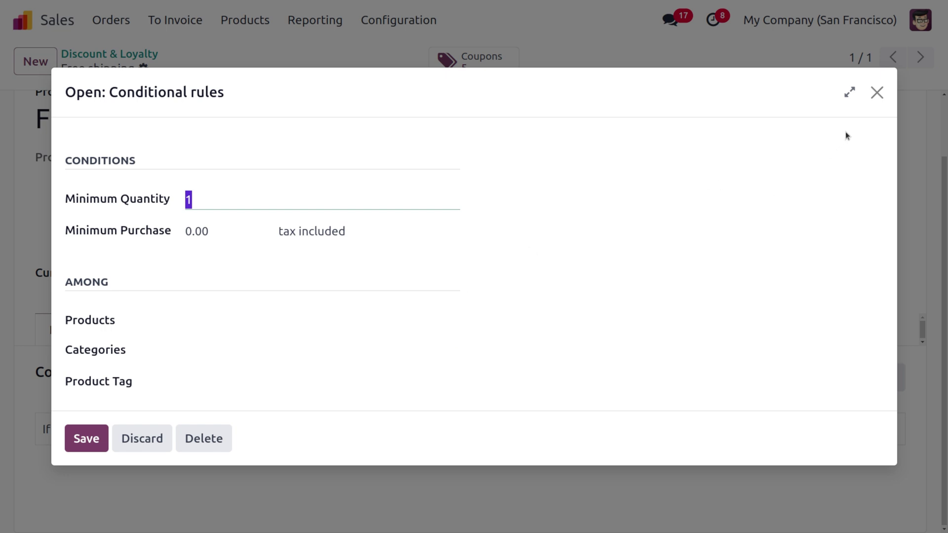
{"action": "left_click", "coordinate": [877, 92]}
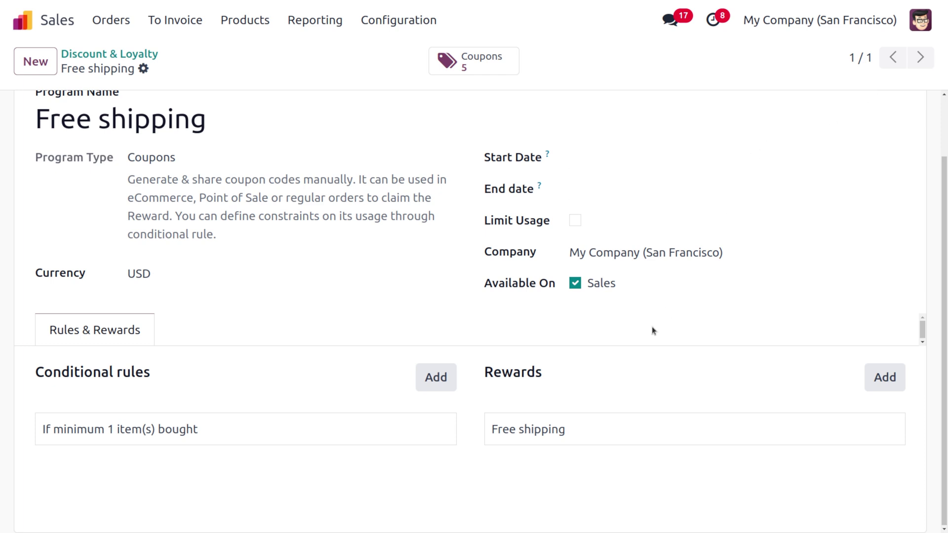
{"action": "left_click", "coordinate": [596, 443]}
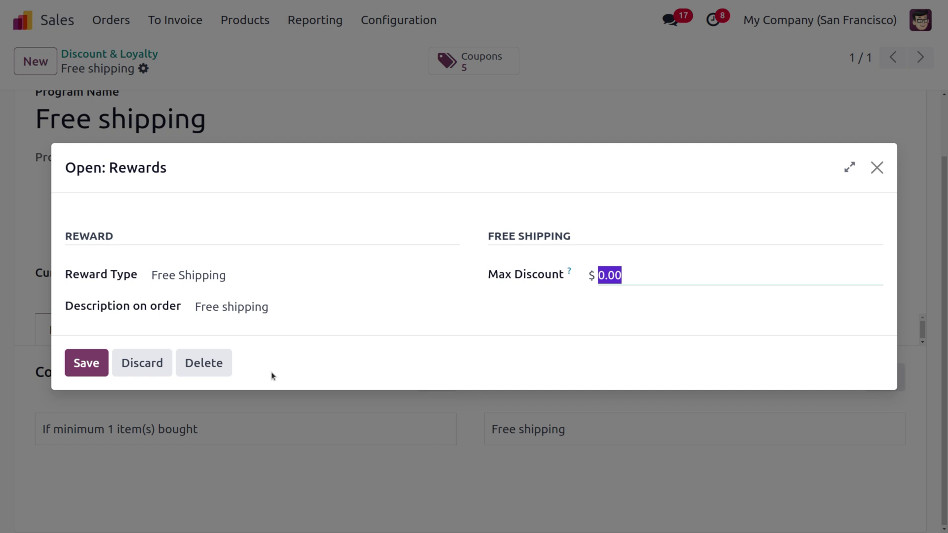
{"action": "left_click", "coordinate": [876, 169]}
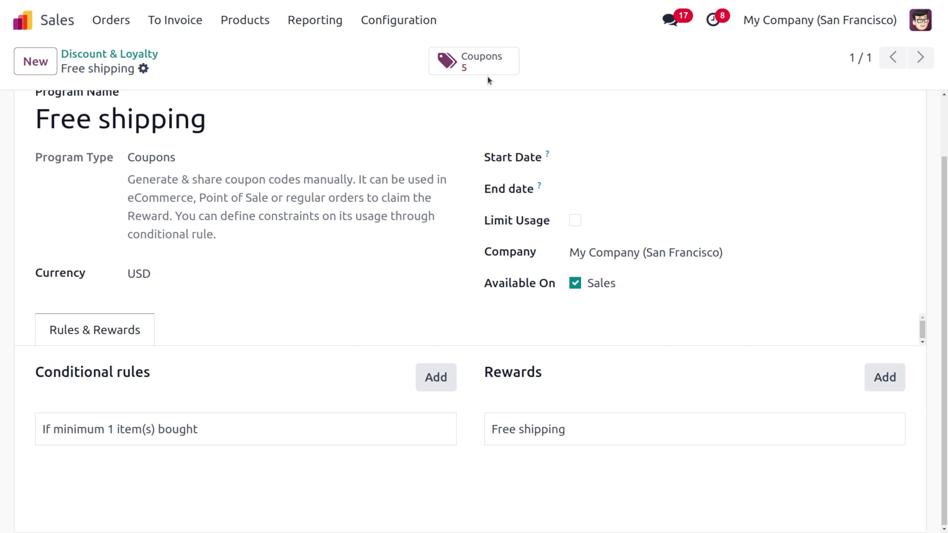
{"action": "scroll", "coordinate": [401, 138], "scroll_direction": "up", "scroll_amount": 2}
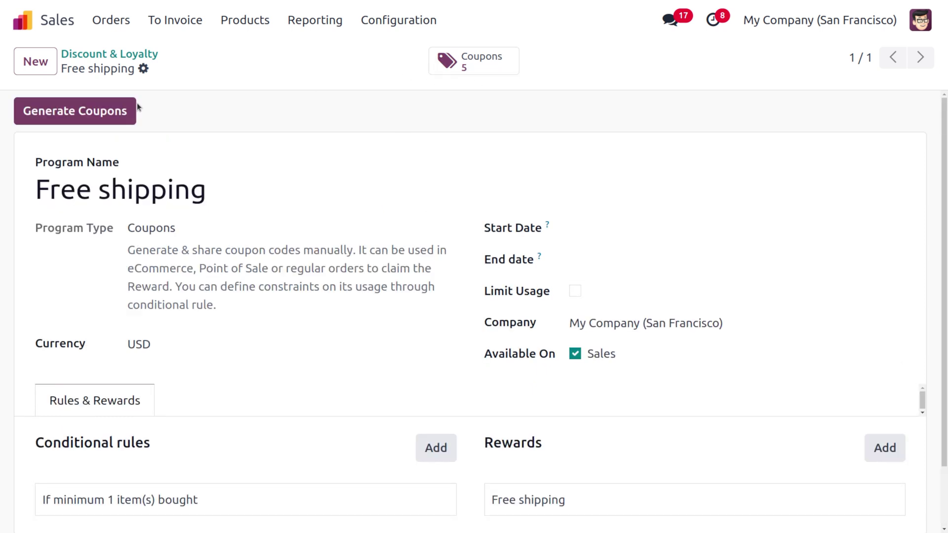
Generate 10 coupons for anonymous customers with the description "free shipping".
{"action": "left_click", "coordinate": [128, 116]}
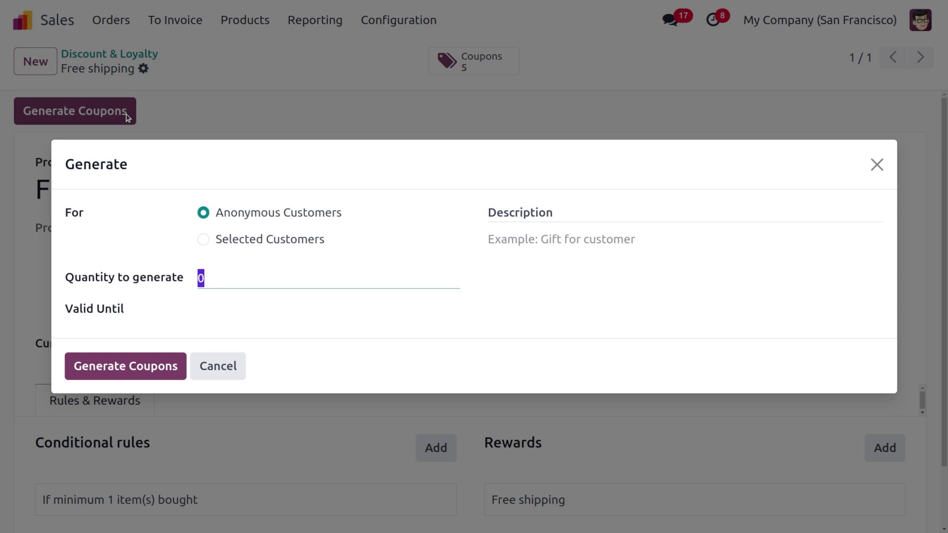
{"action": "type", "text": "10"}
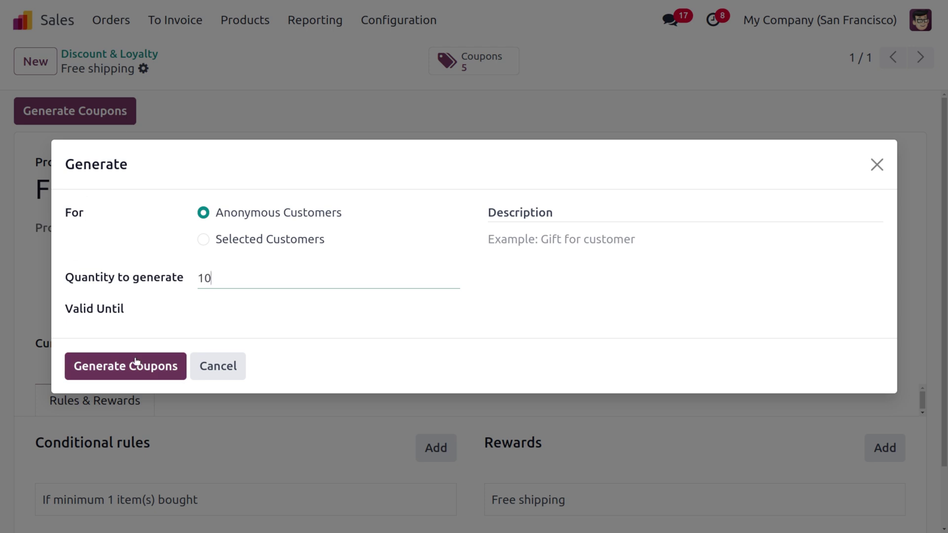
{"action": "left_click", "coordinate": [589, 248]}
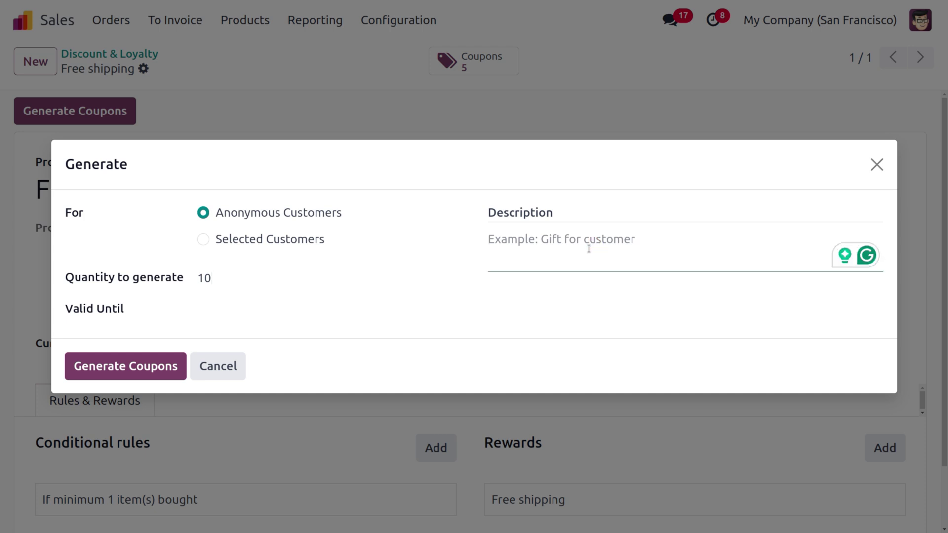
{"action": "type", "text": "free "}
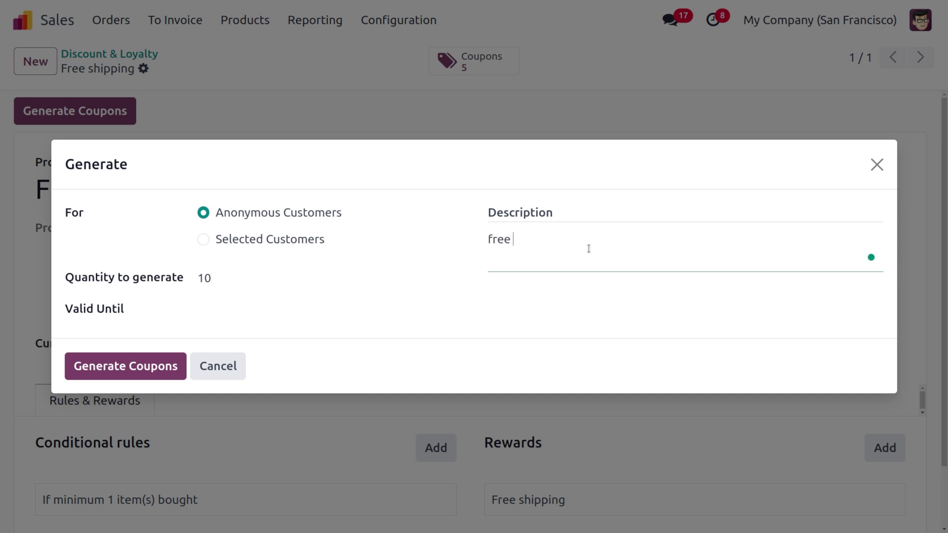
{"action": "type", "text": "shipping"}
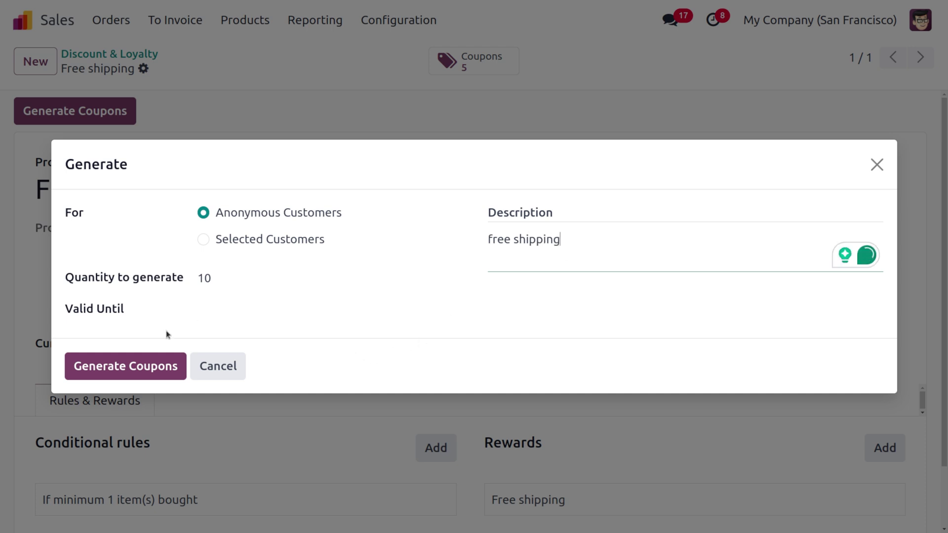
{"action": "left_click", "coordinate": [108, 371]}
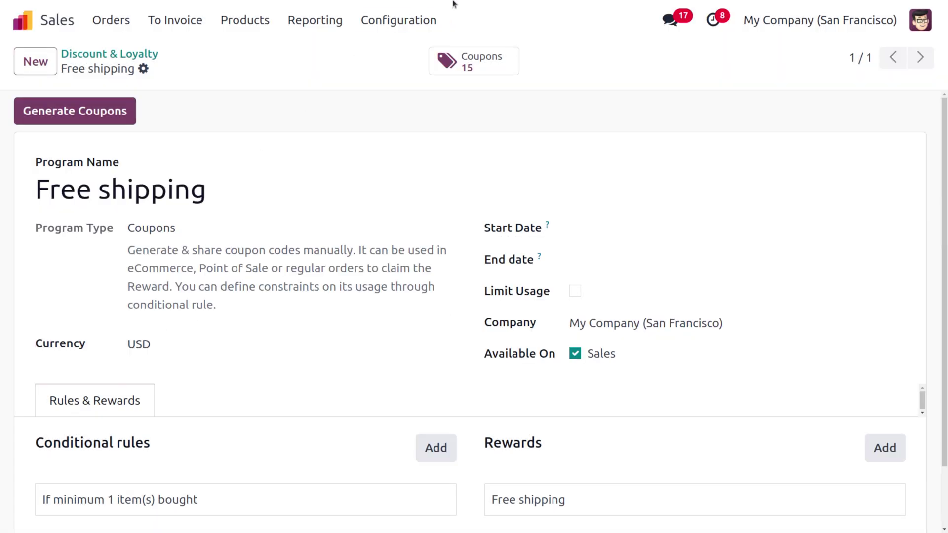
Open the first coupon in the Free shipping program's coupon list and copy its code.
{"action": "left_click", "coordinate": [517, 66]}
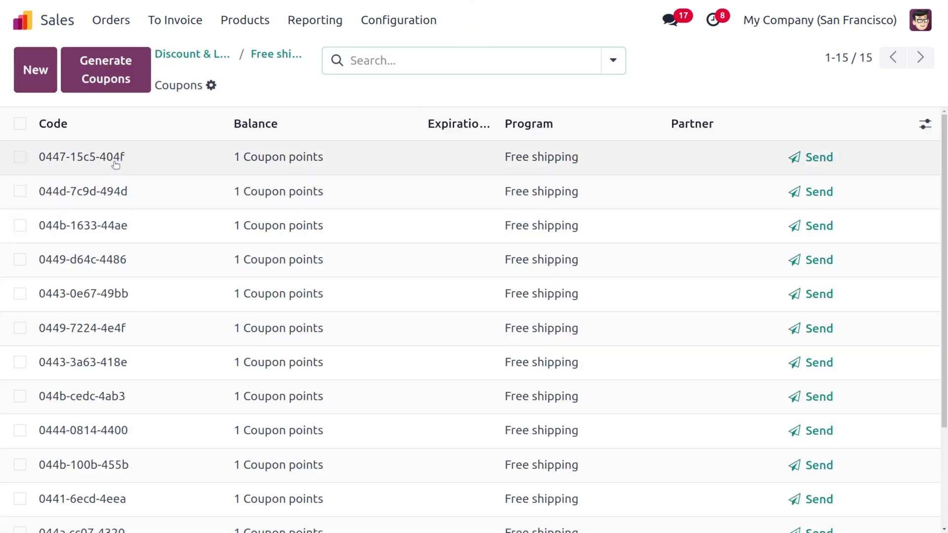
{"action": "left_click", "coordinate": [118, 158]}
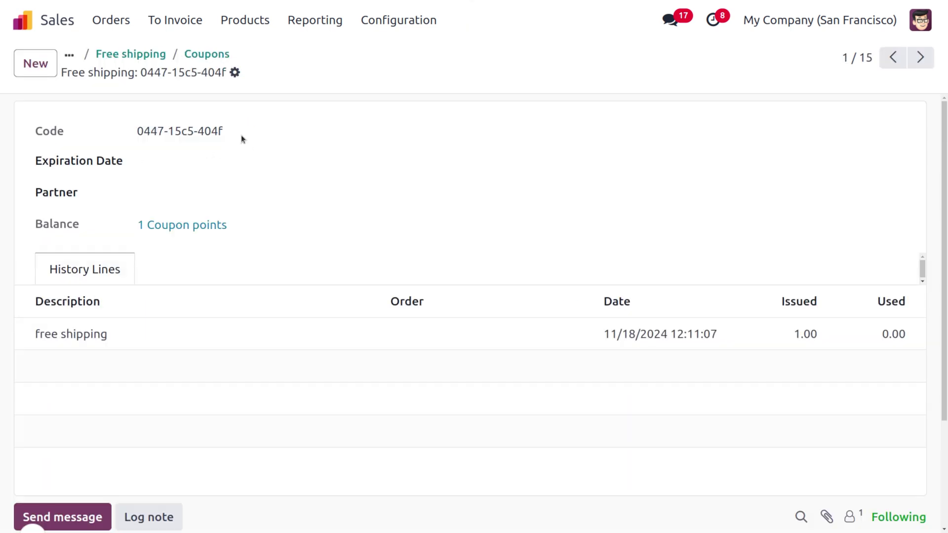
{"action": "triple_click", "coordinate": [192, 127]}
{"action": "key", "text": "ctrl+c"}
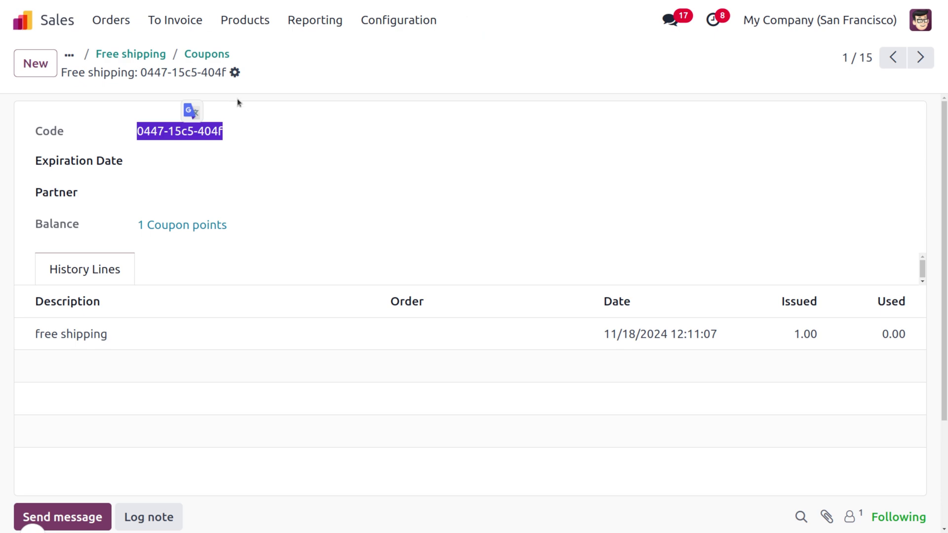
Create a new quotation for the first individual contact listed under Azure Interior.
{"action": "left_click", "coordinate": [99, 21]}
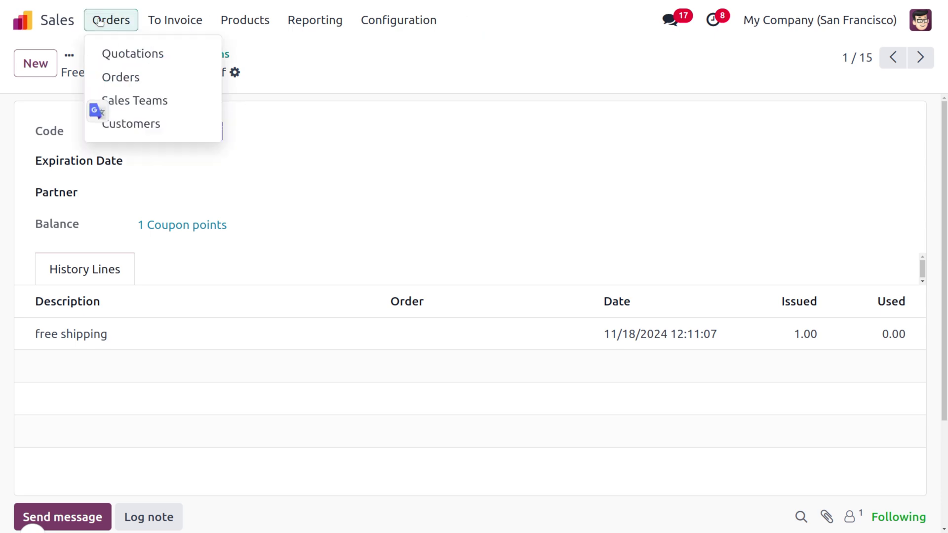
{"action": "left_click", "coordinate": [118, 51]}
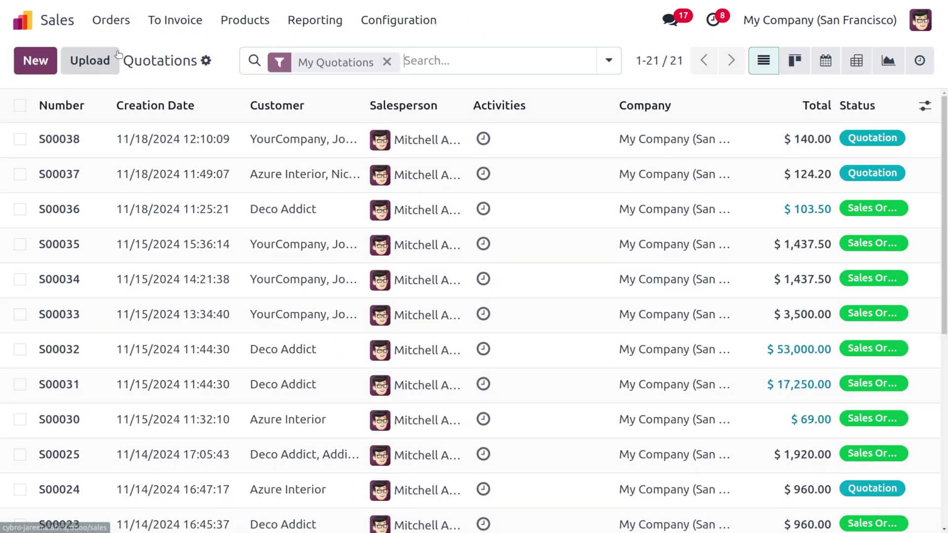
{"action": "left_click", "coordinate": [36, 60]}
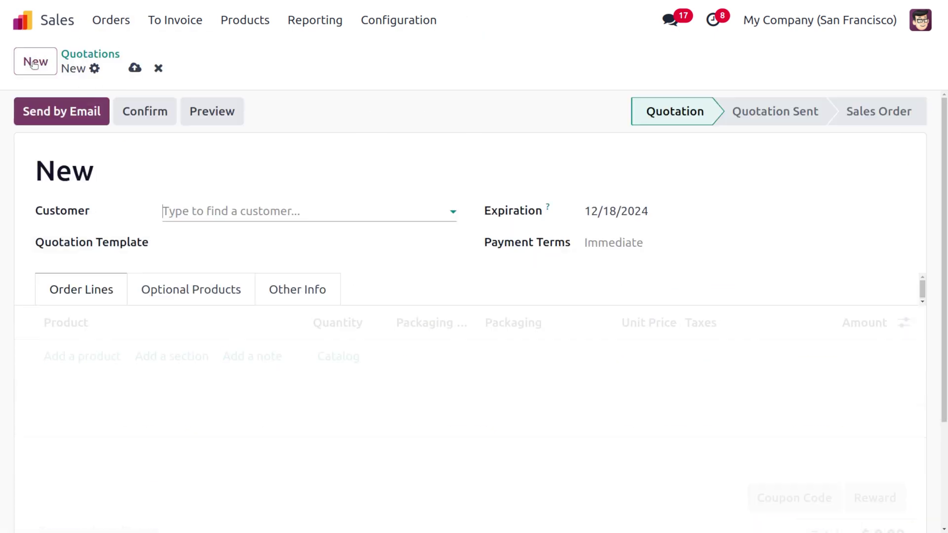
{"action": "left_click", "coordinate": [249, 211]}
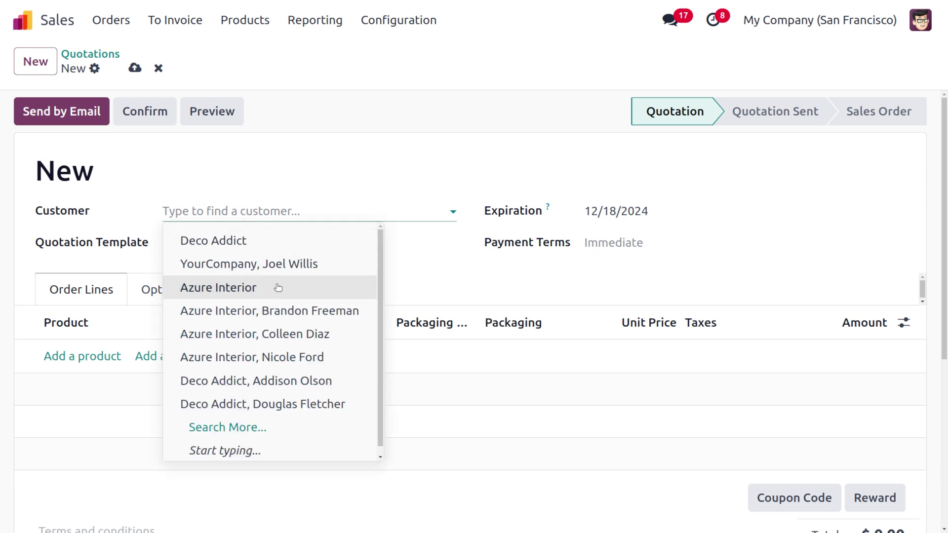
{"action": "left_click", "coordinate": [286, 310]}
Add an order line for [FURN_5800] Cable Management Box with a quantity of 10.
{"action": "left_click", "coordinate": [73, 412]}
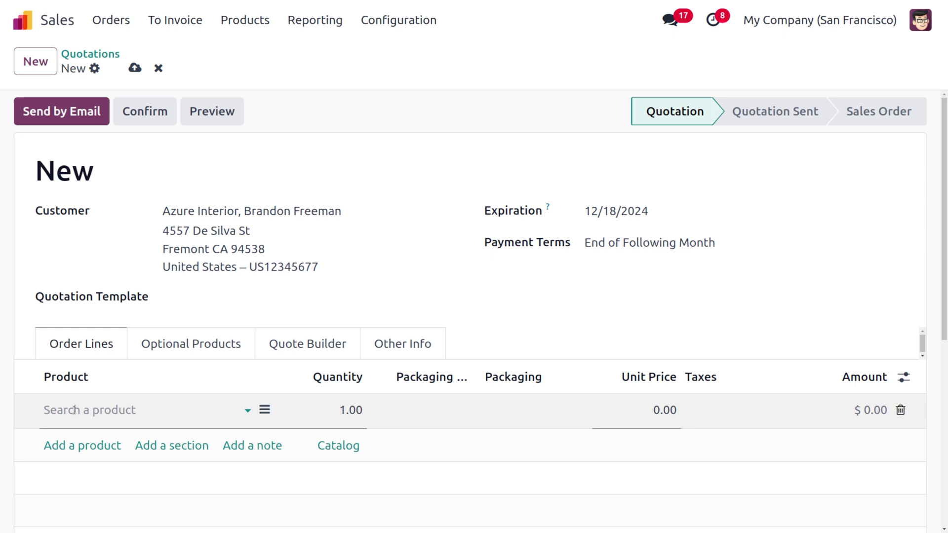
{"action": "left_click", "coordinate": [75, 405]}
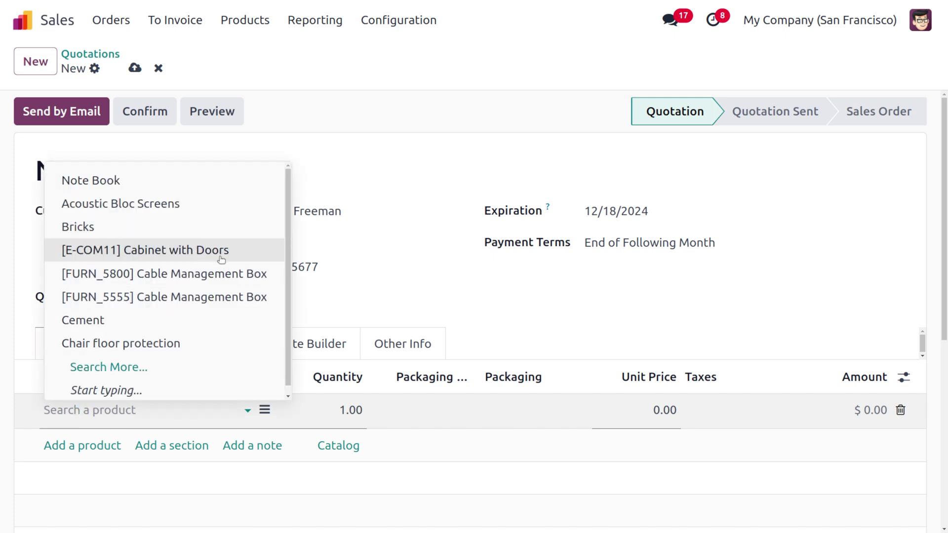
{"action": "left_click", "coordinate": [235, 275]}
{"action": "left_click", "coordinate": [344, 406]}
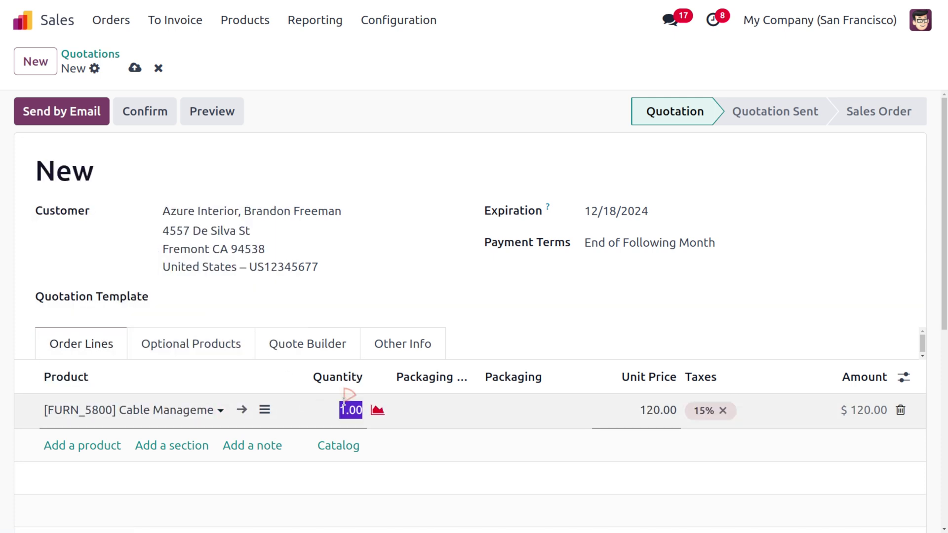
{"action": "type", "text": "10"}
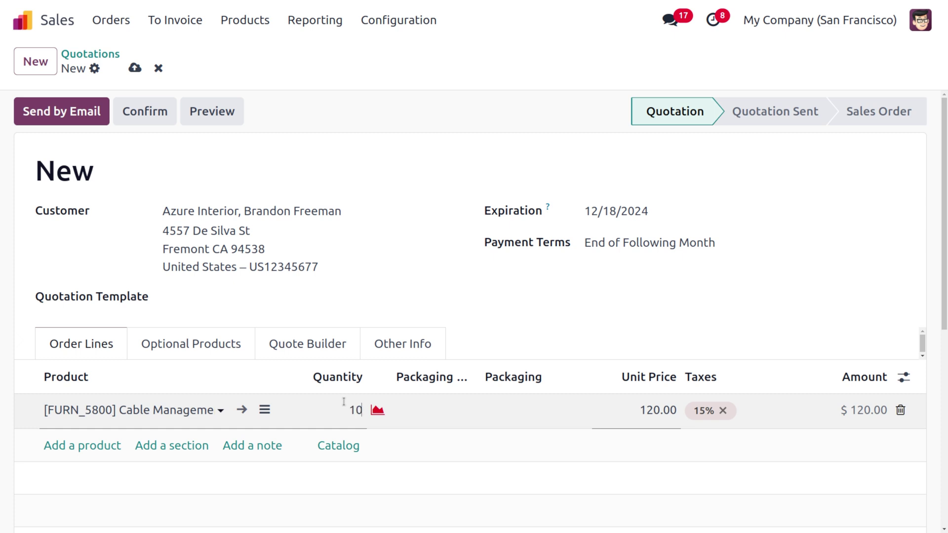
{"action": "left_click", "coordinate": [546, 162]}
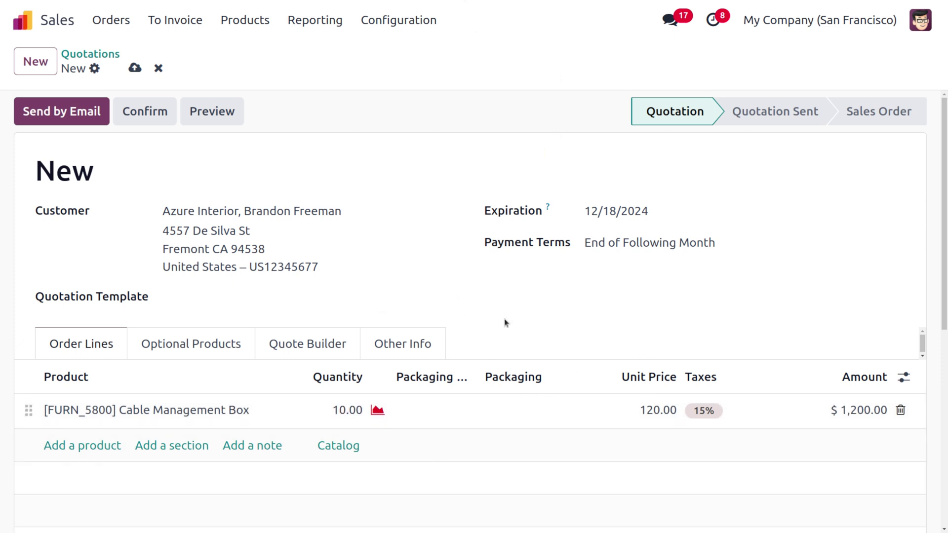
Apply the copied coupon code to the quotation and claim its Free shipping reward.
{"action": "scroll", "coordinate": [515, 403], "scroll_direction": "down", "scroll_amount": 3}
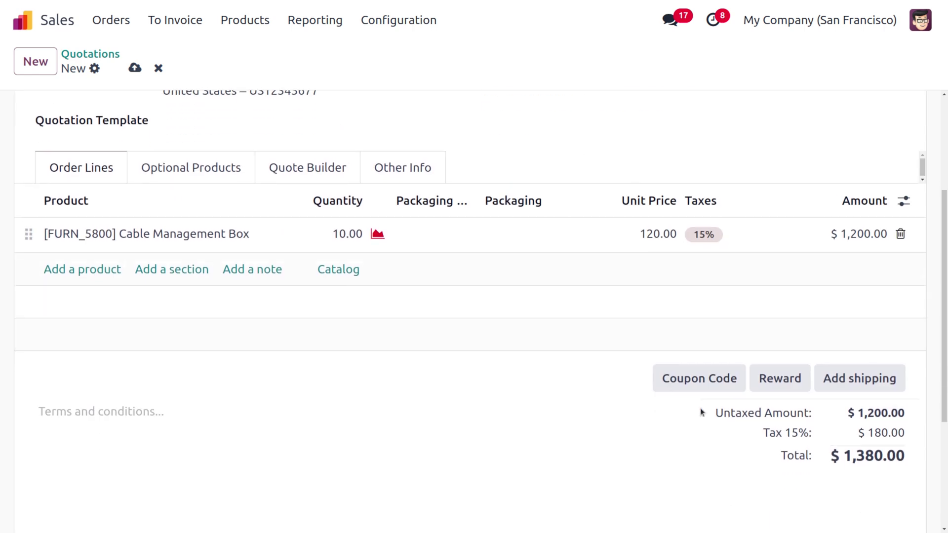
{"action": "left_click", "coordinate": [701, 379]}
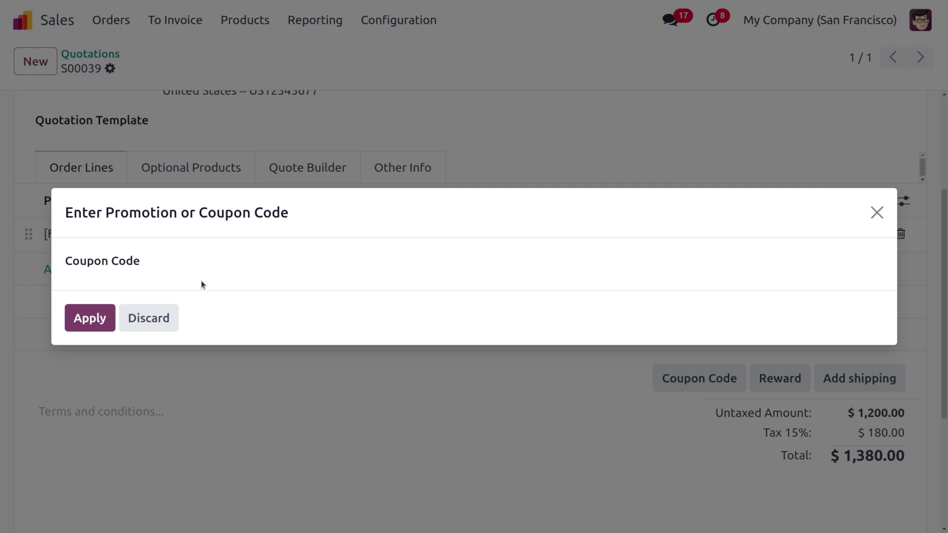
{"action": "left_click", "coordinate": [237, 263]}
{"action": "key", "text": "ctrl+v"}
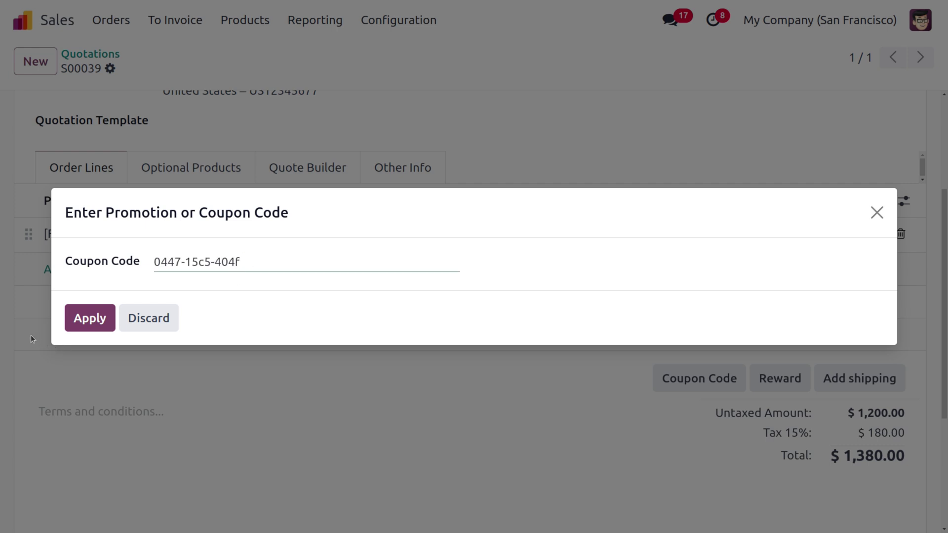
{"action": "left_click", "coordinate": [86, 321]}
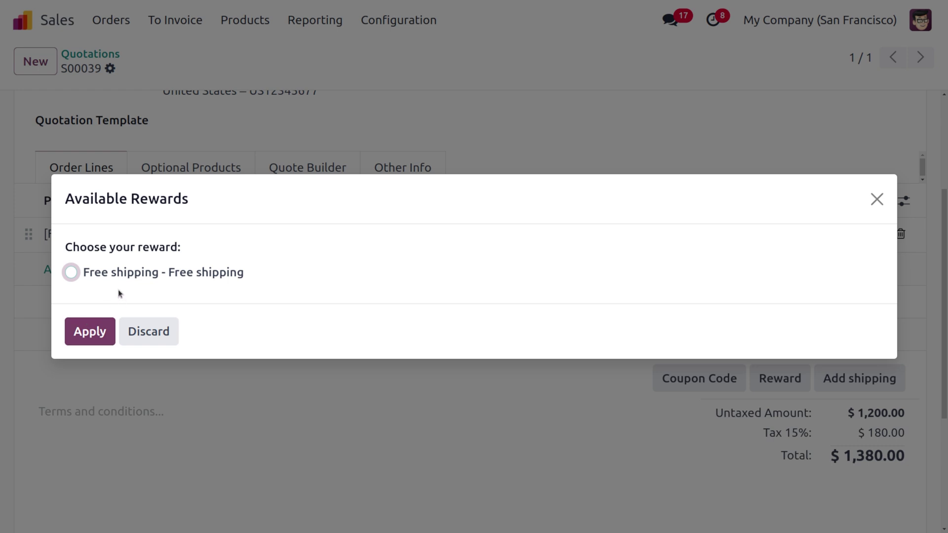
{"action": "left_click", "coordinate": [71, 273]}
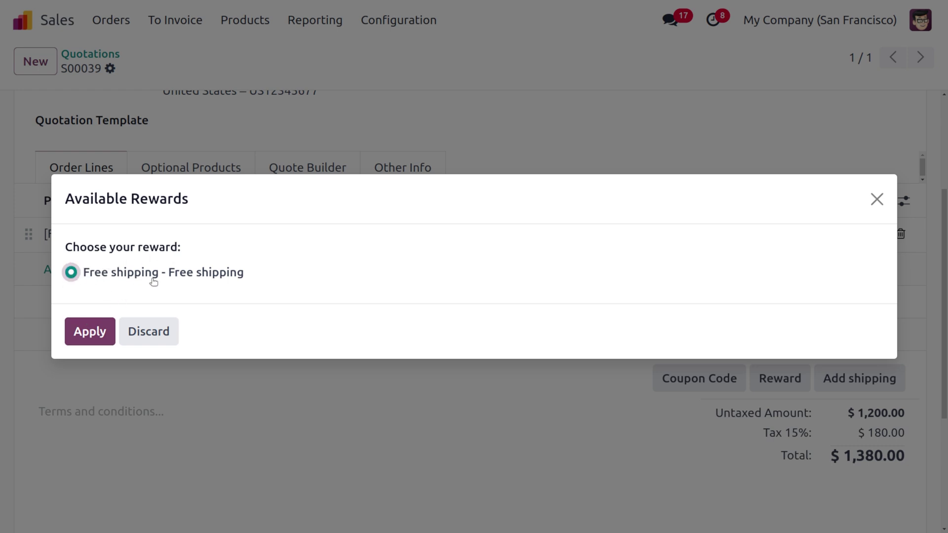
{"action": "left_click", "coordinate": [88, 334]}
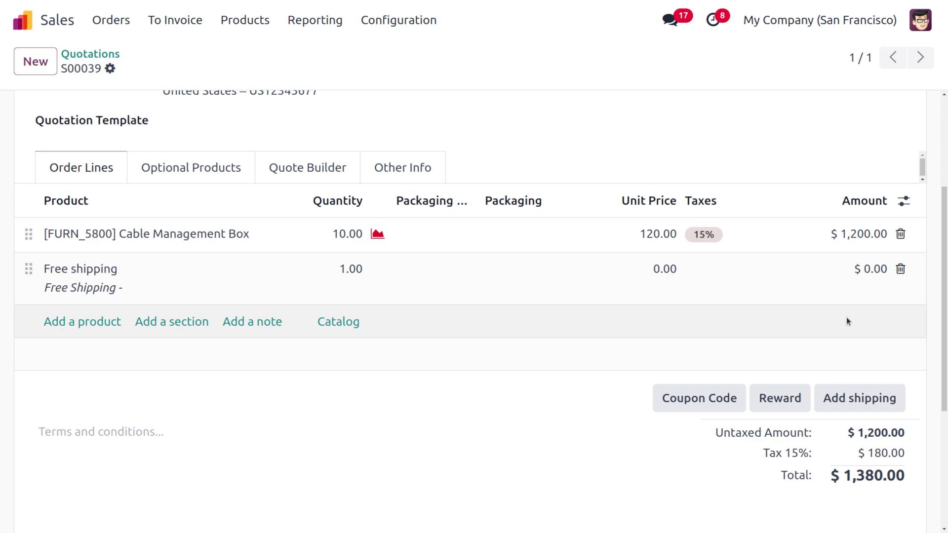
{"action": "scroll", "coordinate": [847, 318], "scroll_direction": "up", "scroll_amount": 3}
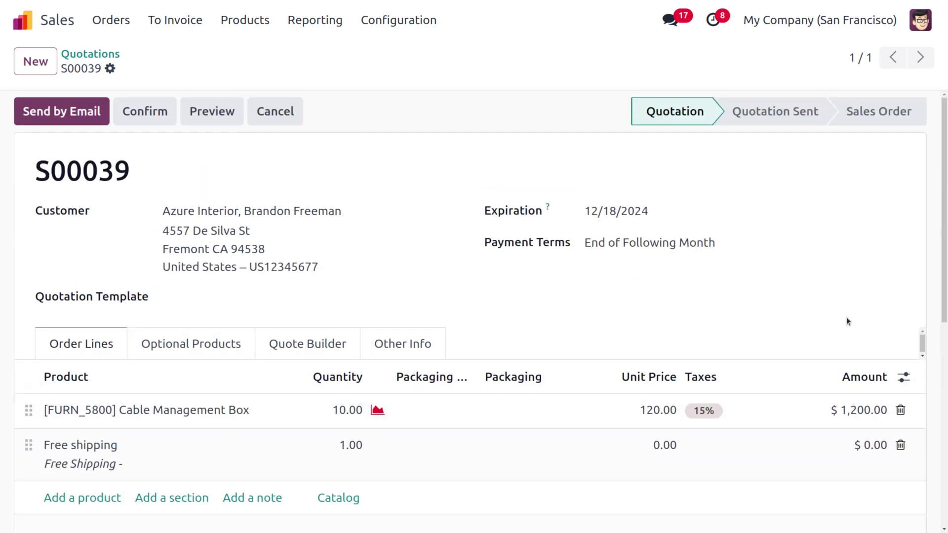